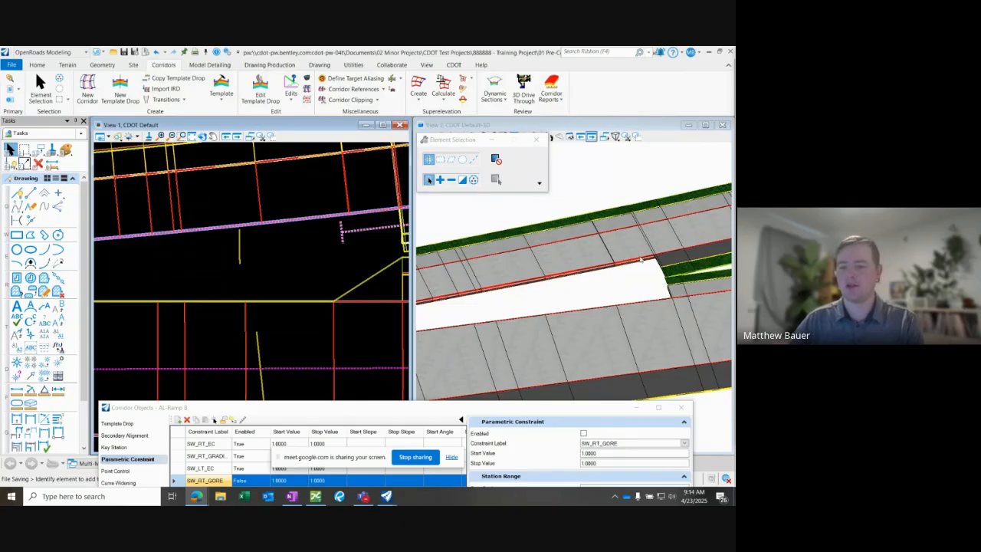
Step: Enable the SW_RT_GORE parametric constraint of the AL-Ramp B corridor
scroll(657, 241, down, 2)
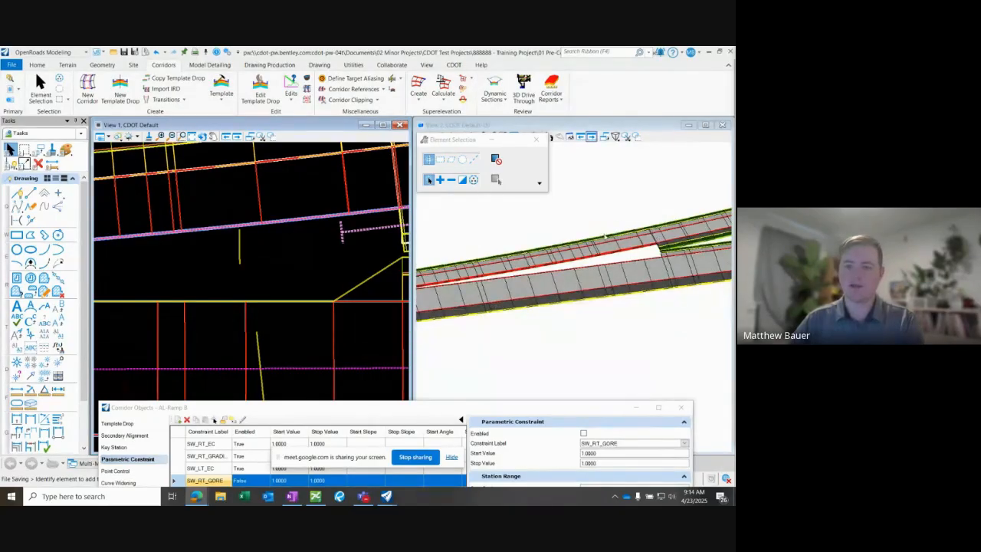
scroll(566, 248, up, 1)
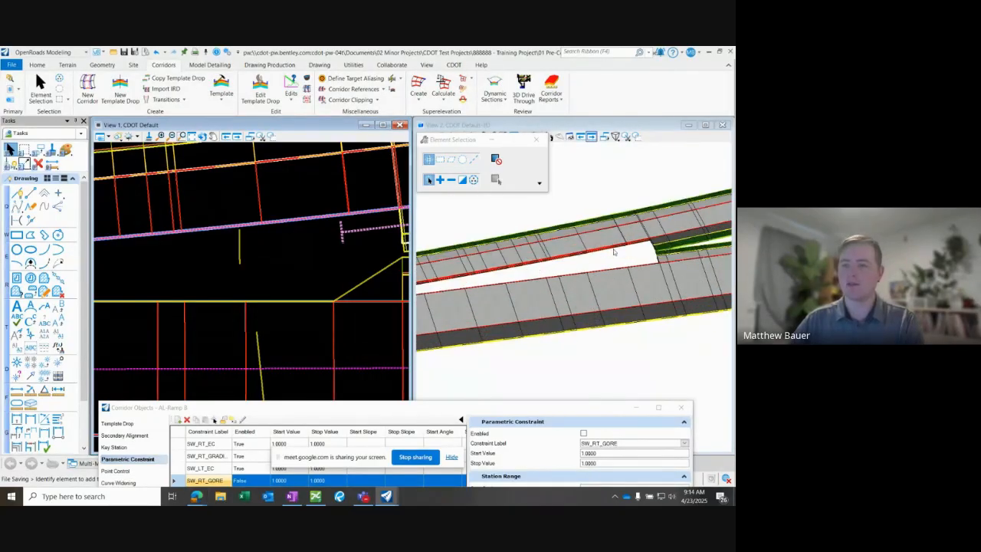
middle_drag(613, 251, 597, 263)
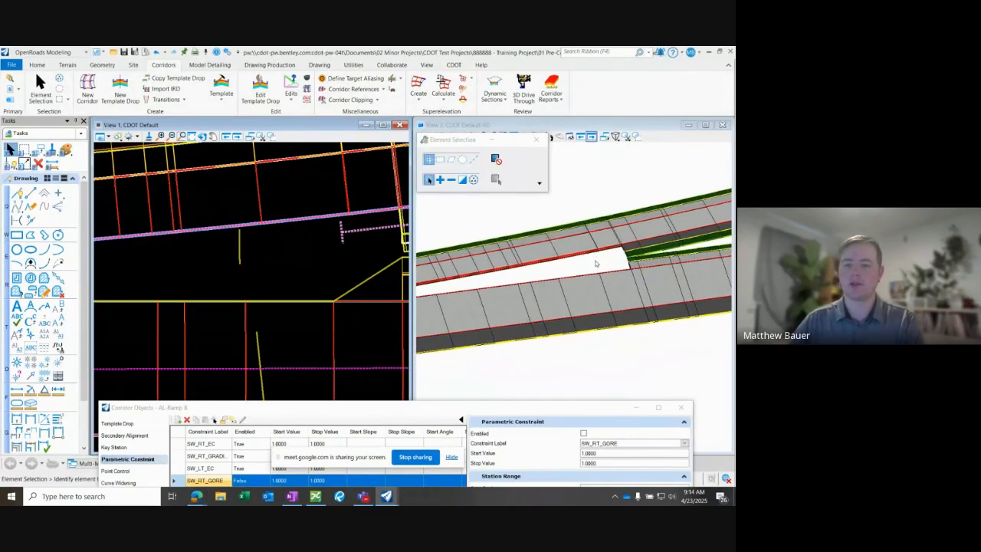
scroll(596, 263, up, 1)
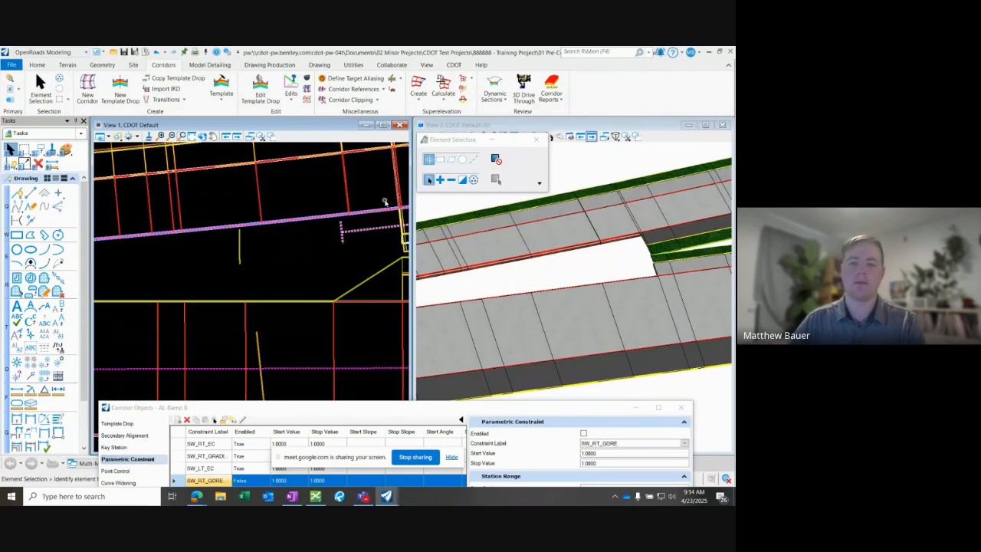
scroll(385, 202, down, 3)
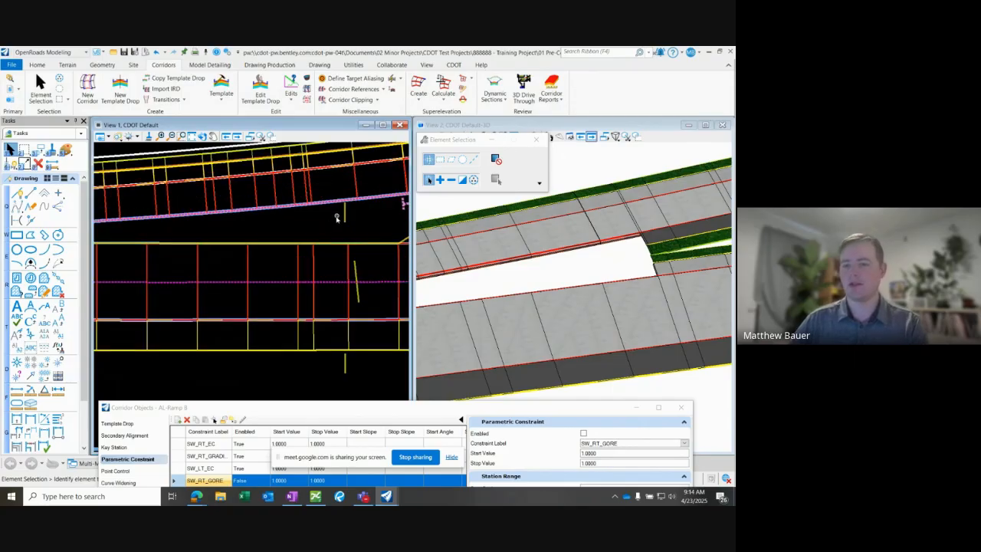
middle_drag(336, 218, 291, 225)
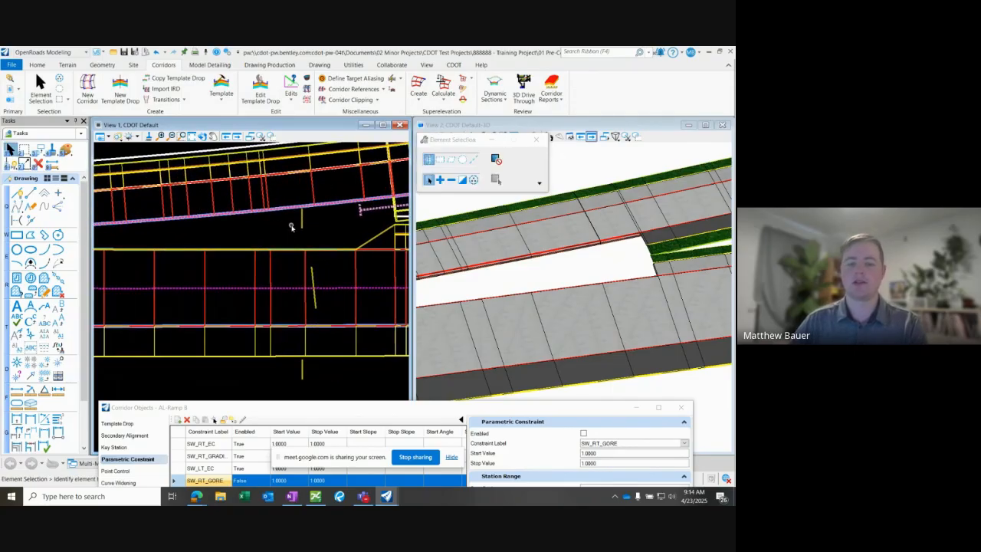
click(451, 458)
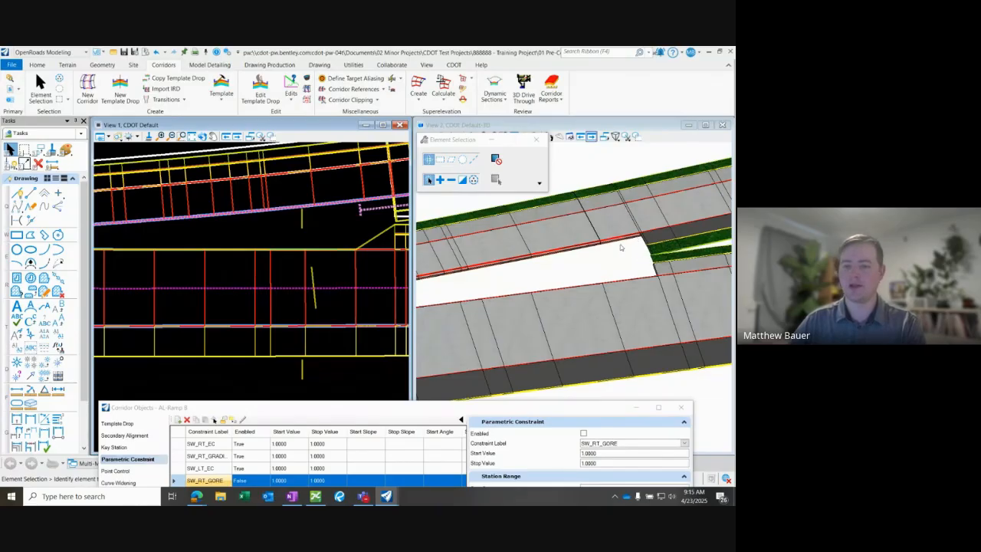
click(584, 433)
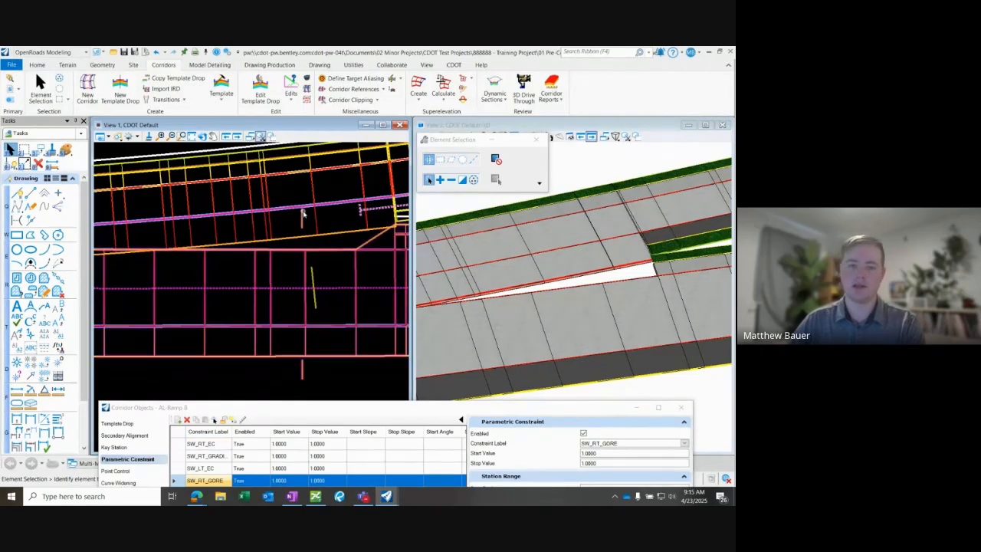
Step: Show the point controls in the corridor objects of AL-Ramp B, keeping the model views uncovered
middle_drag(198, 236, 276, 240)
middle_drag(182, 253, 386, 240)
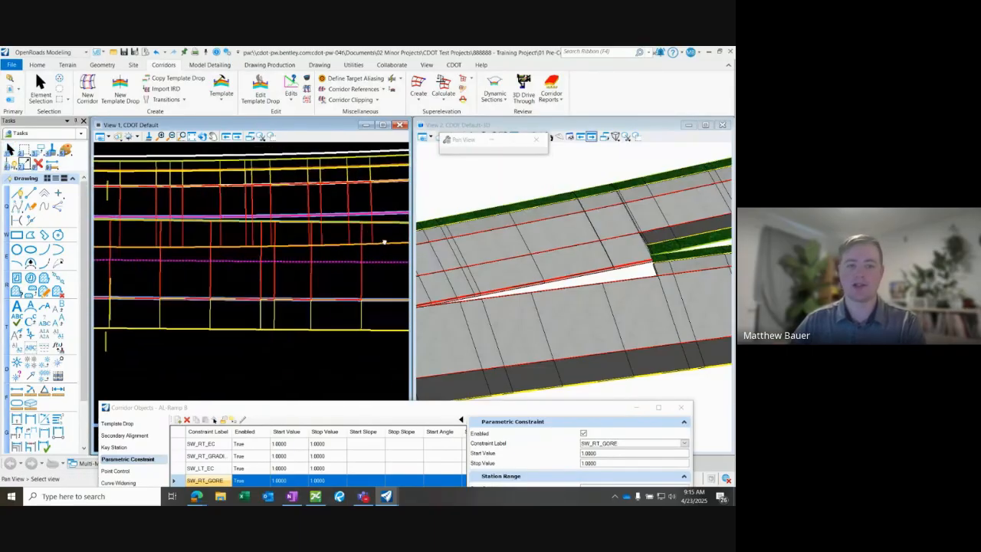
middle_drag(243, 233, 184, 230)
scroll(189, 230, down, 4)
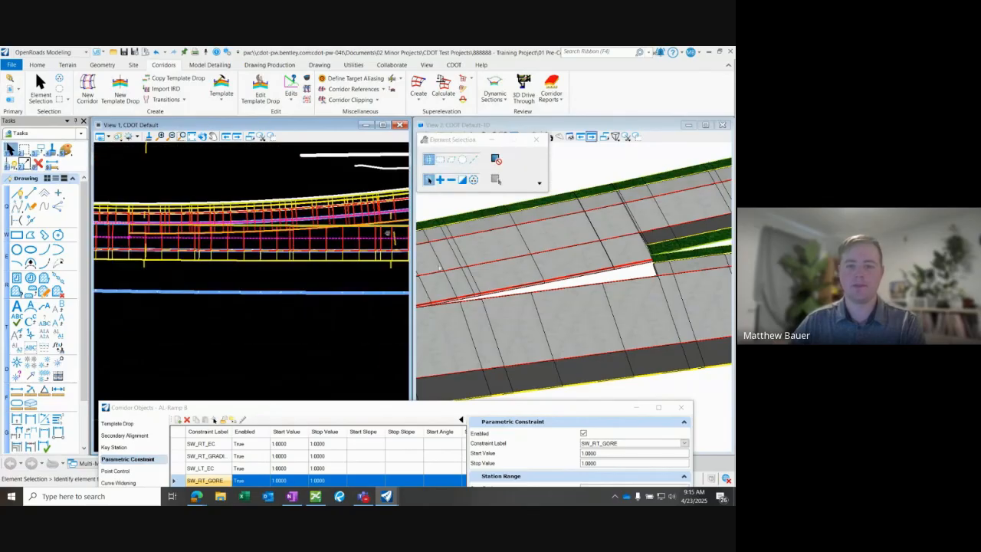
scroll(628, 314, up, 2)
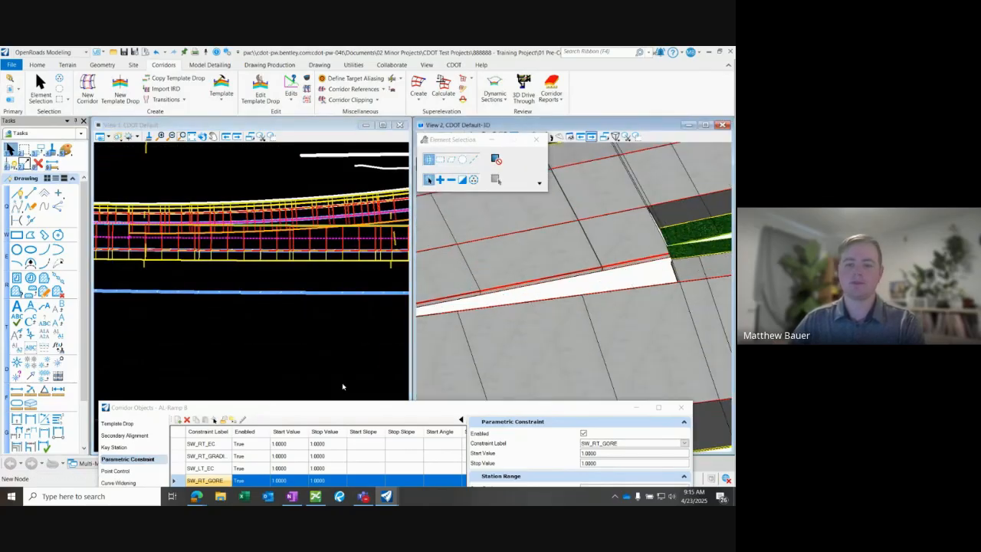
drag(321, 408, 323, 341)
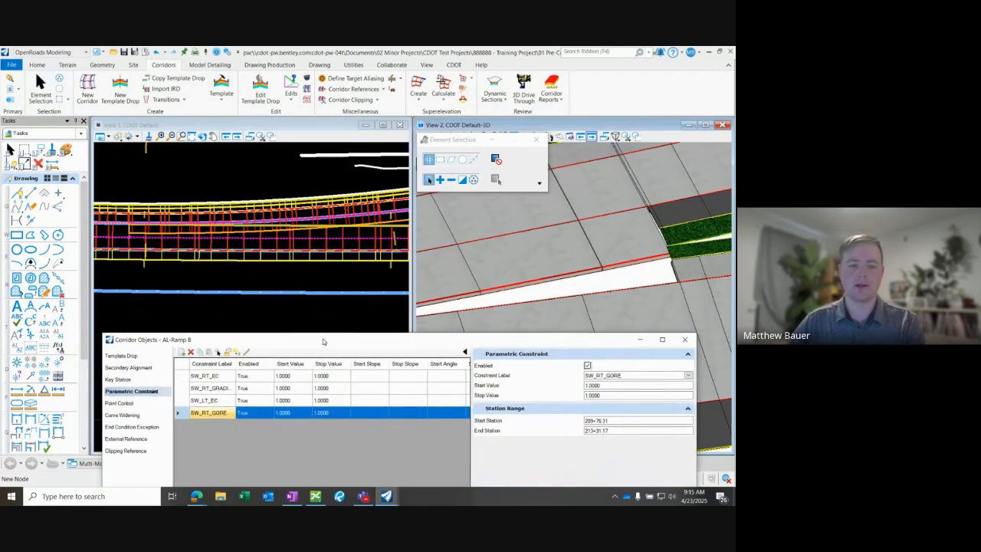
click(133, 403)
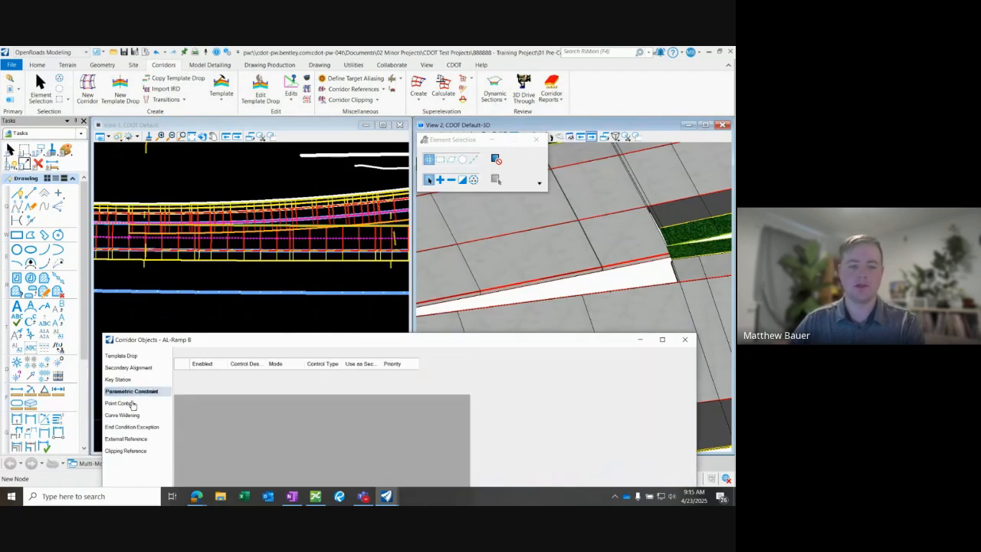
drag(285, 345, 299, 423)
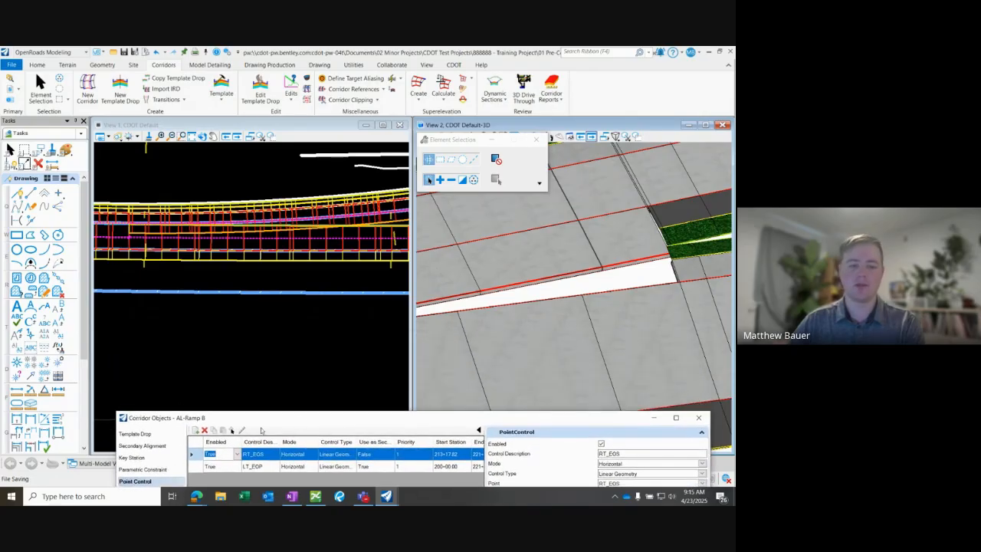
Step: Start a new point control locked to the corridor's start and end stations, with the control description GORE
click(197, 430)
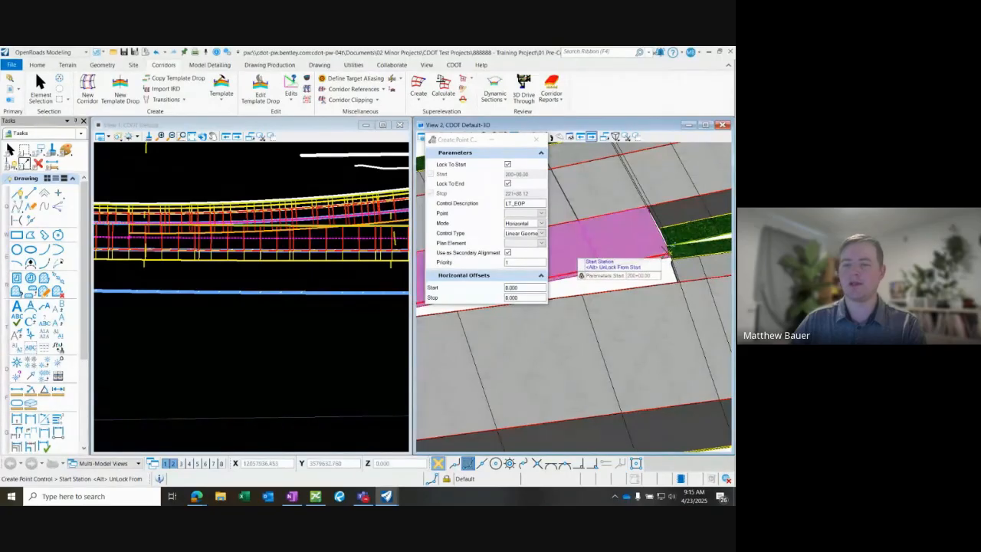
scroll(669, 251, down, 2)
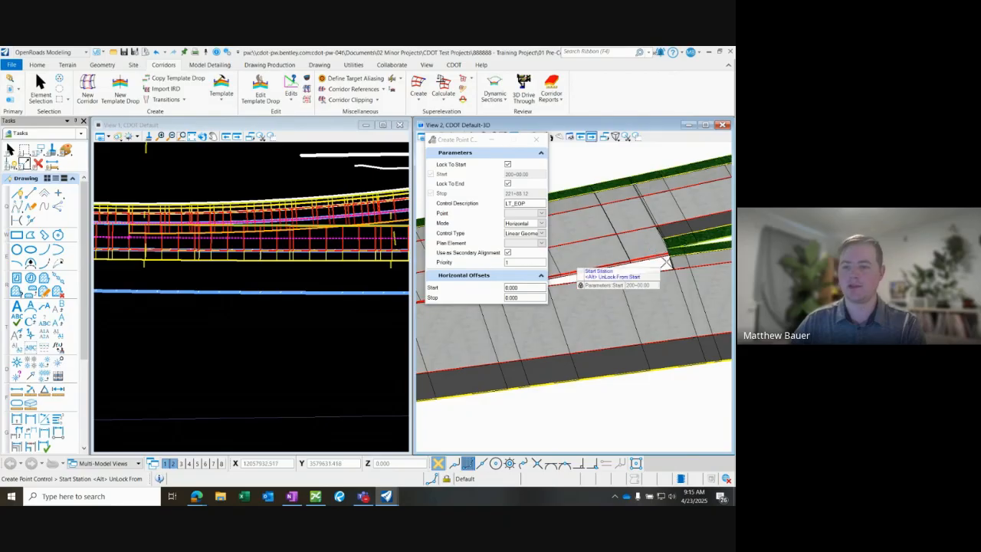
scroll(667, 262, up, 2)
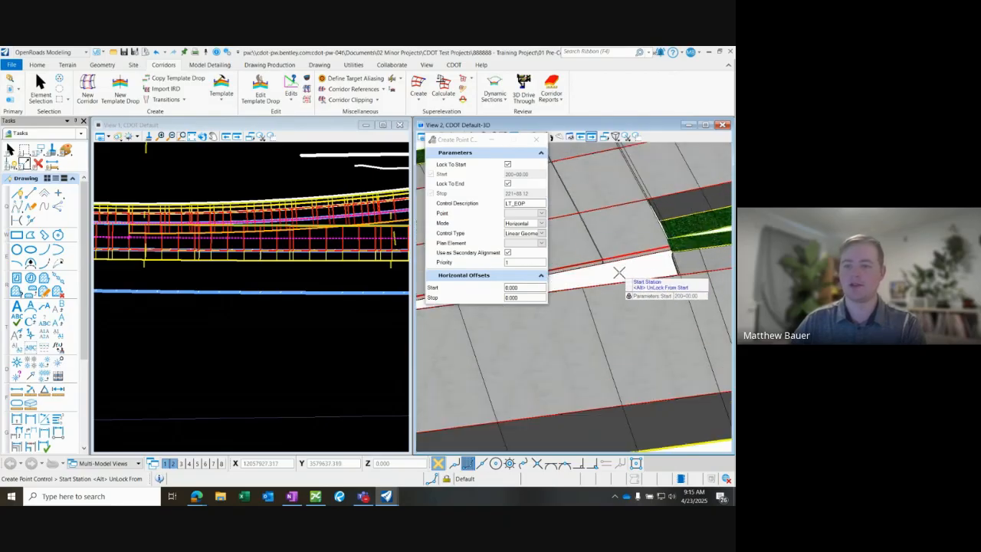
click(619, 273)
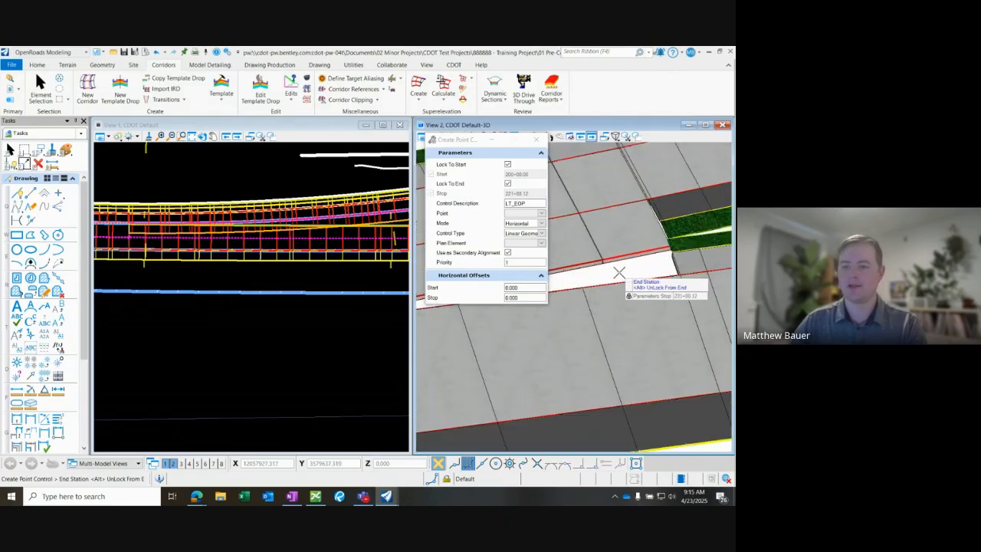
click(620, 273)
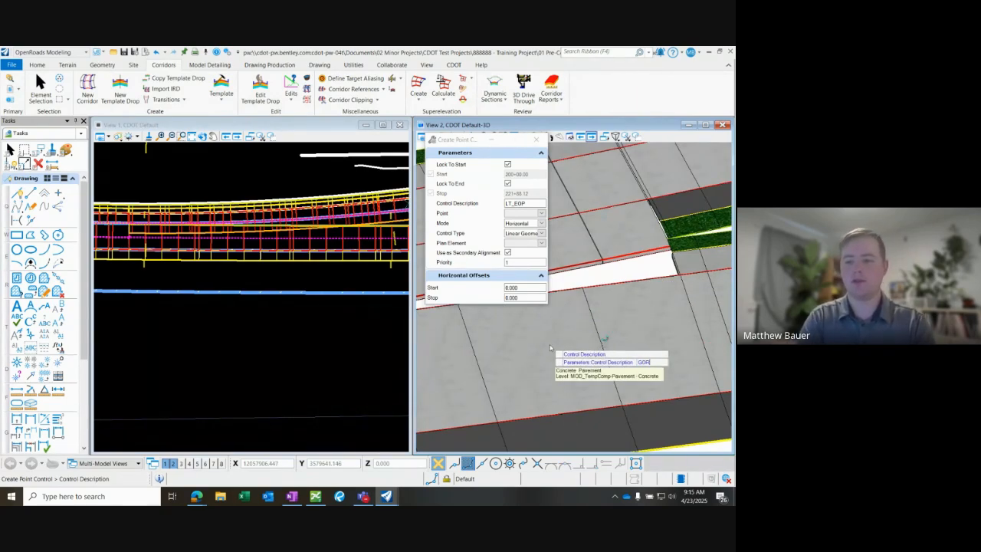
text(GORE)
key(Return)
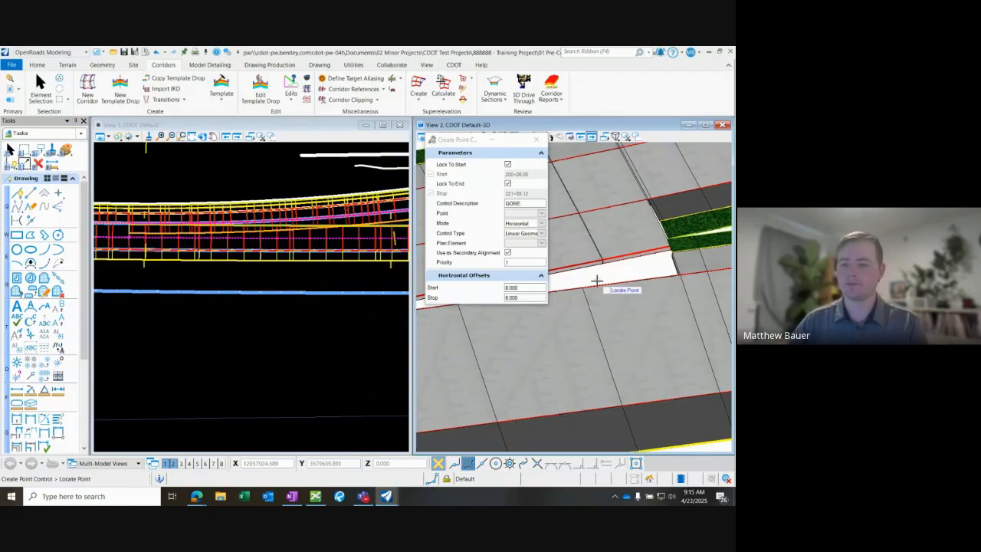
Step: Assign the RT_GORE_TIE point on the ramp's gore edge to the point control and set its mode to Both
scroll(627, 272, up, 1)
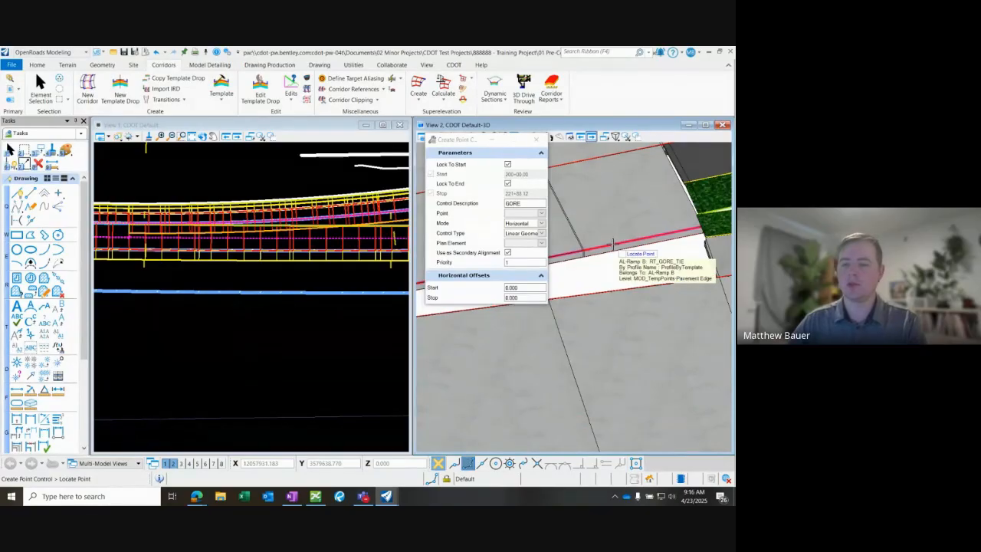
click(613, 243)
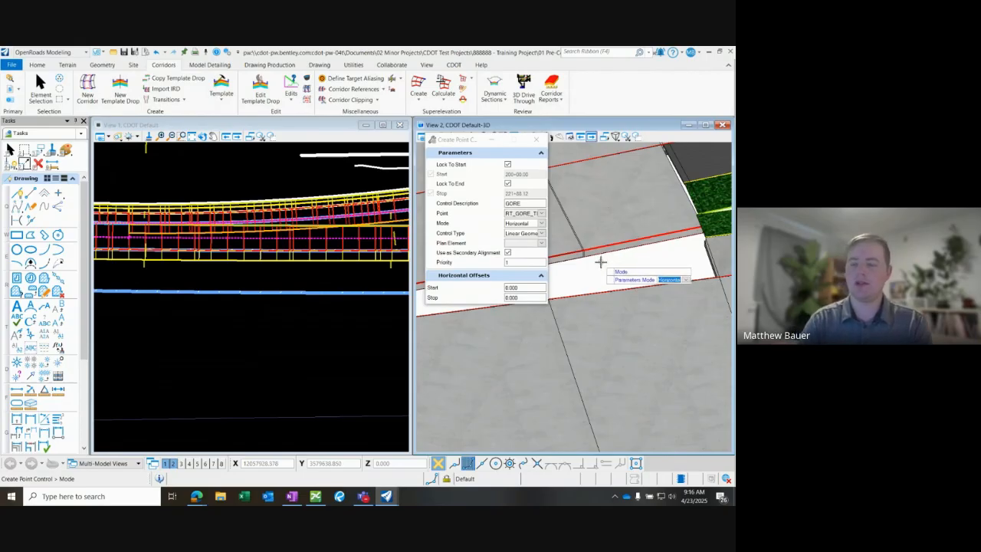
key(Down)
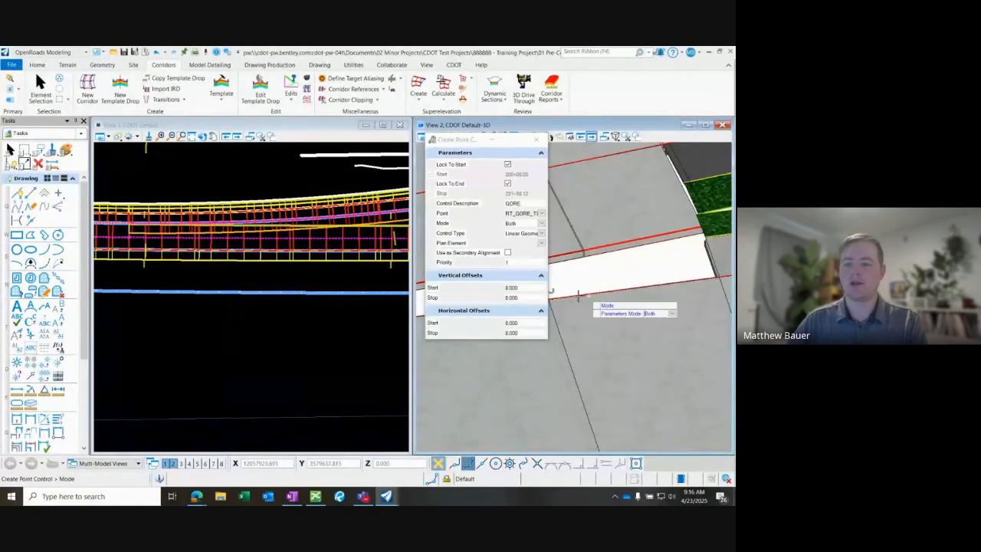
click(661, 268)
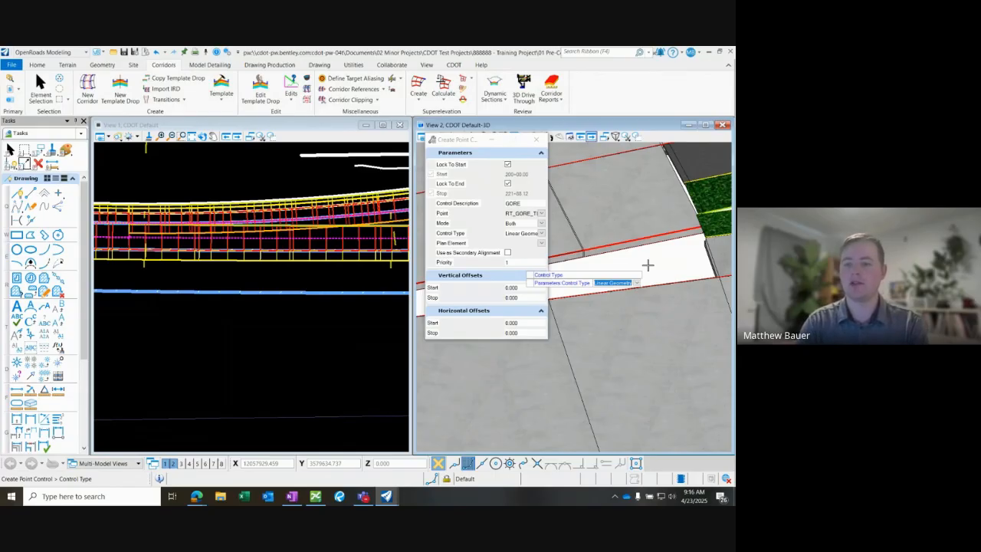
Step: Set the control type to Corridor Feature, referencing the LT_EOP feature of the mainline corridor AL-WB_I64
key(Down)
key(Down)
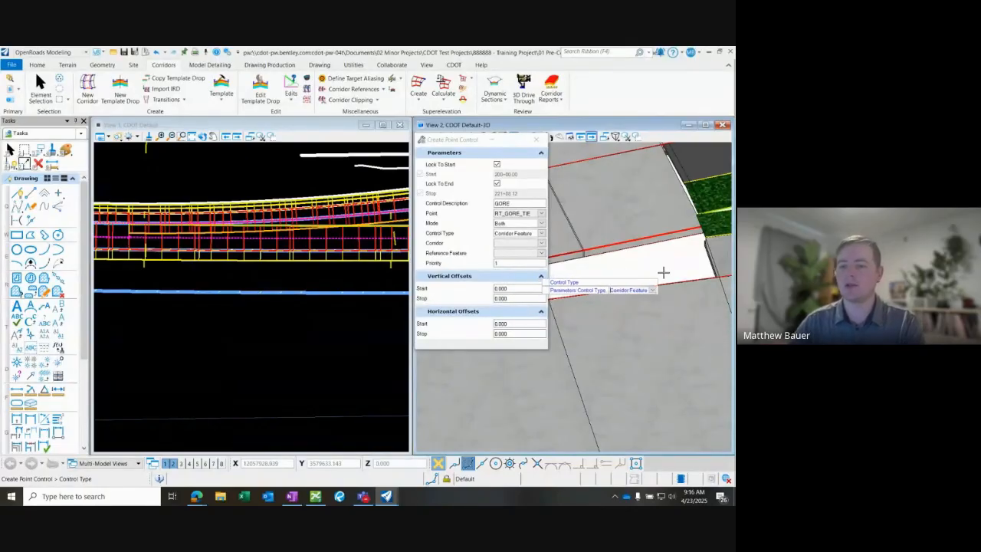
click(663, 267)
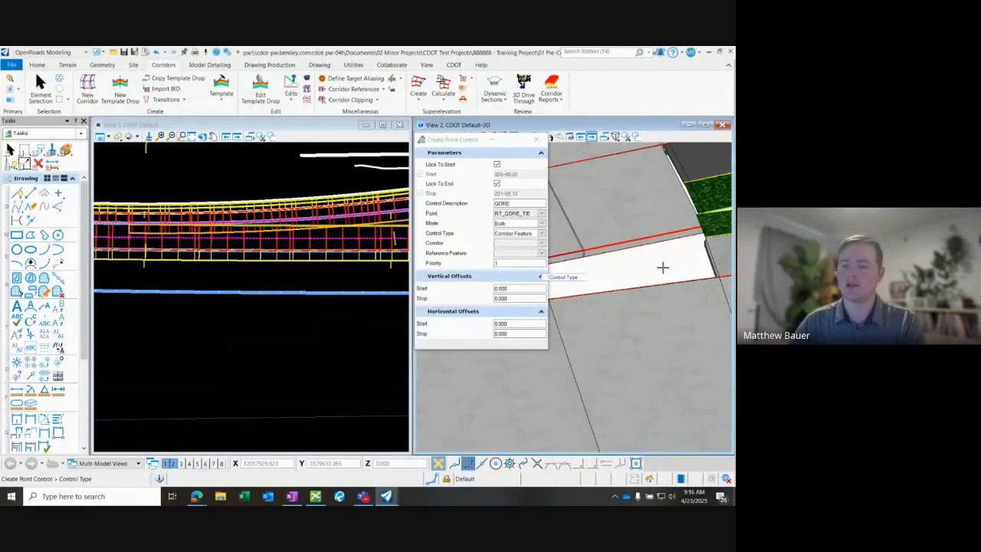
scroll(650, 262, down, 2)
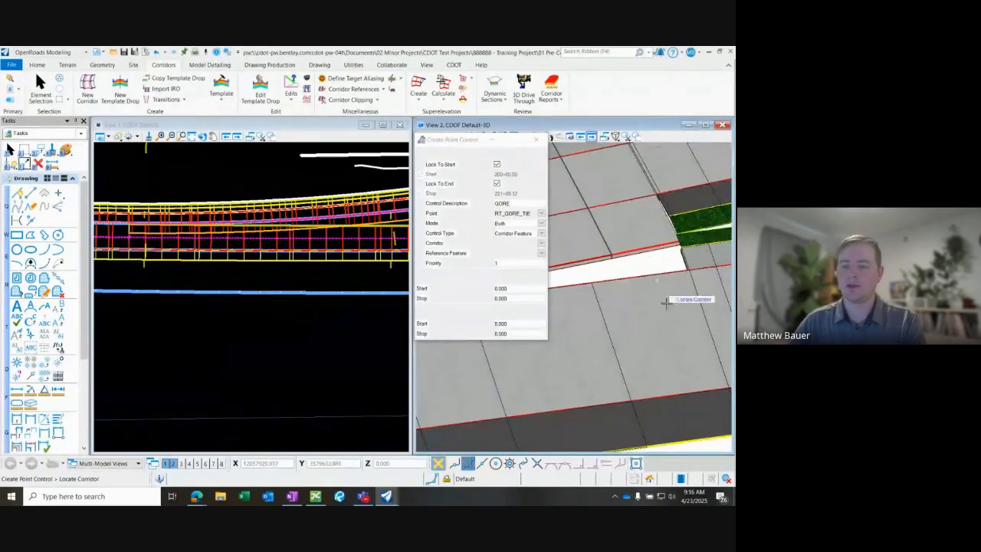
scroll(682, 311, down, 2)
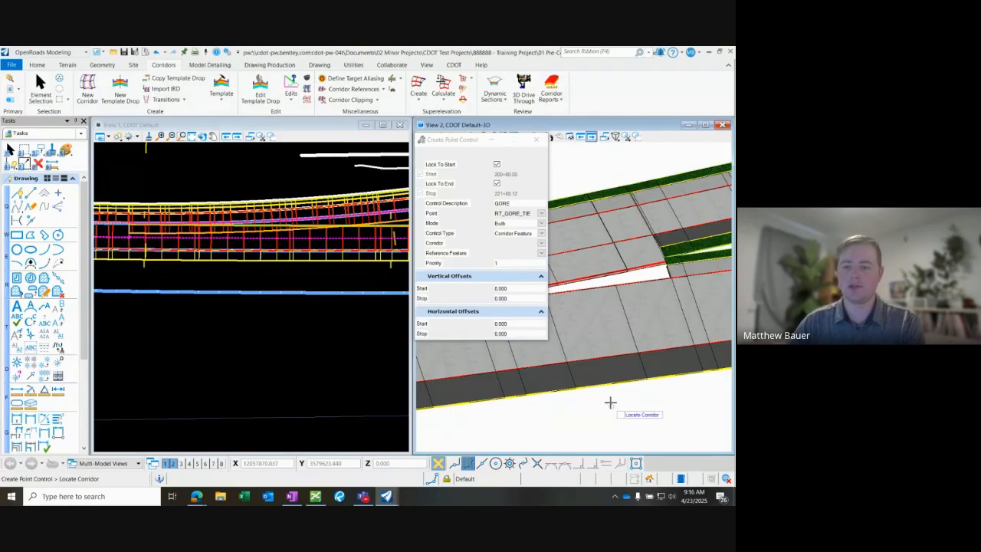
click(389, 264)
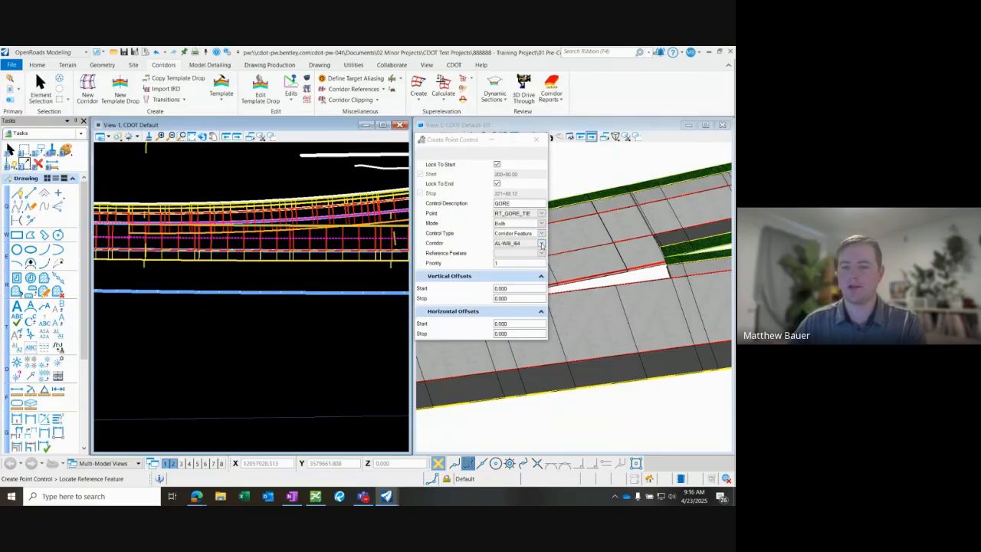
scroll(640, 274, up, 2)
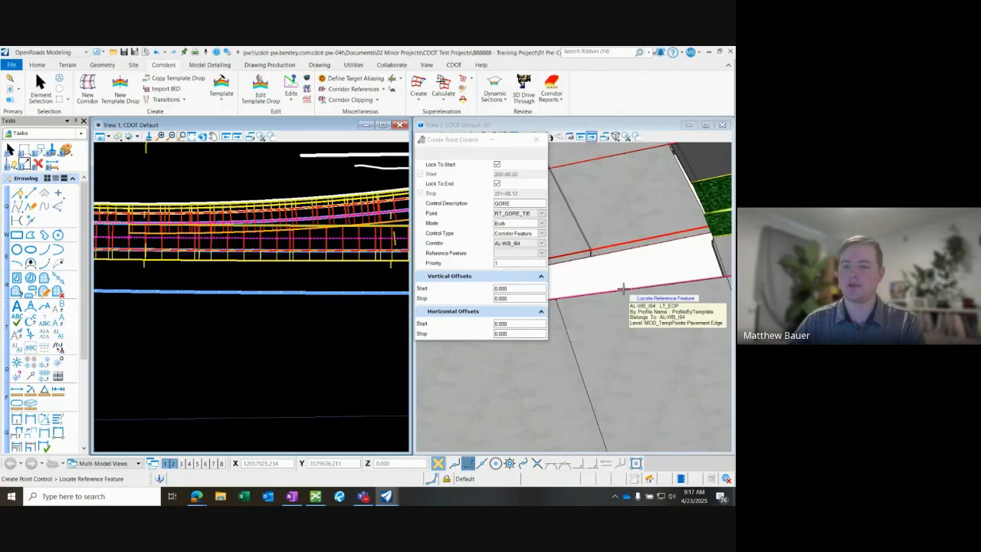
click(622, 288)
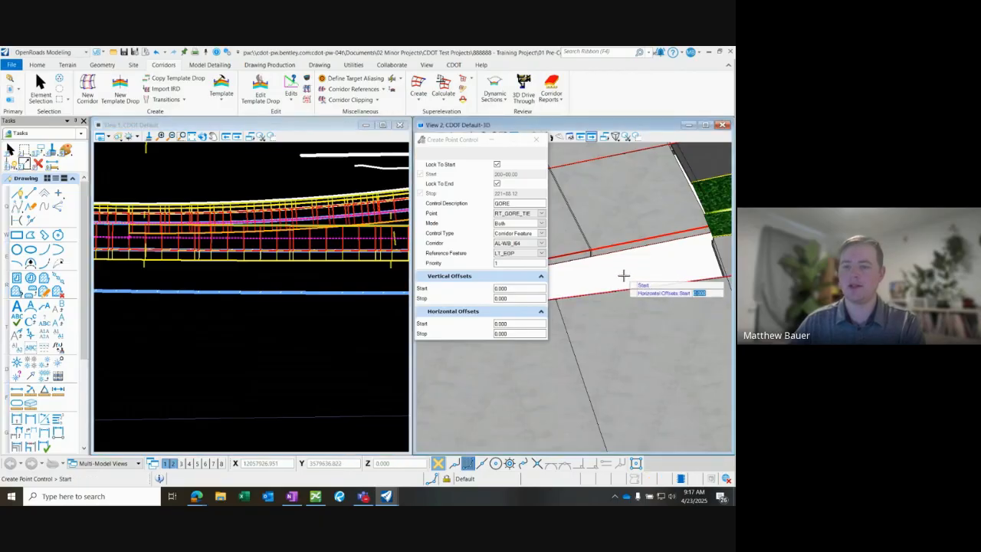
Step: Accept horizontal and vertical start and stop offsets of 0.000 to finish the GORE point control
click(622, 276)
click(622, 276)
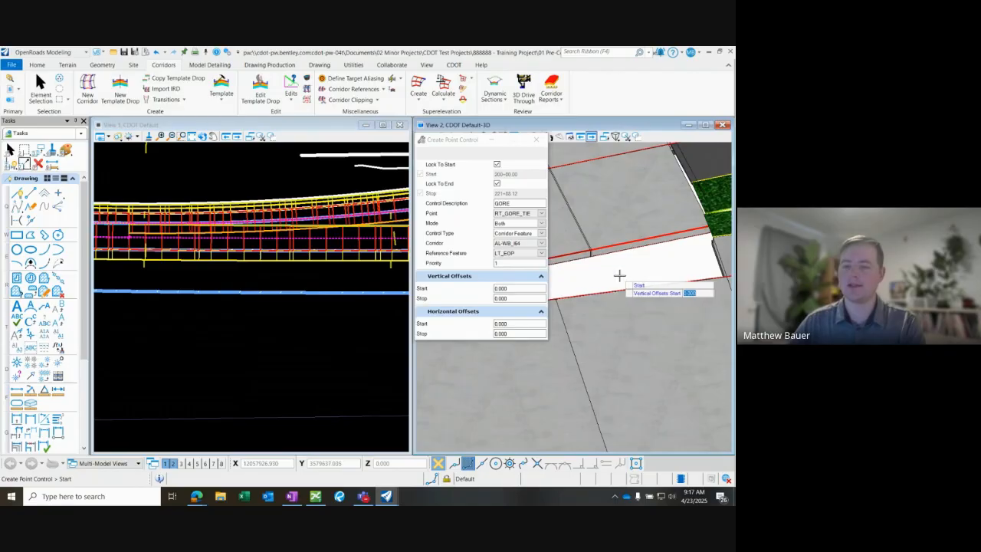
click(627, 262)
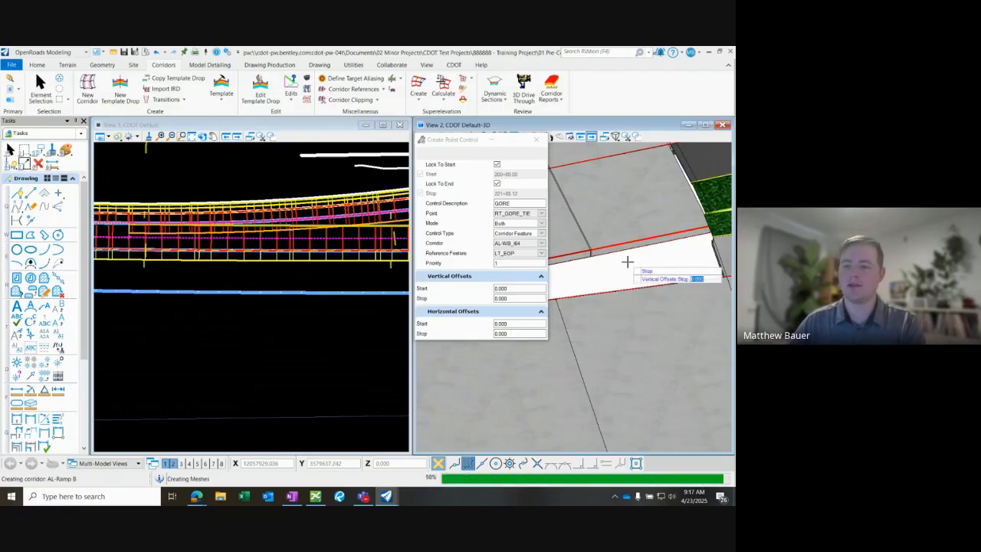
middle_drag(512, 275, 651, 265)
middle_drag(504, 294, 676, 262)
scroll(676, 262, down, 2)
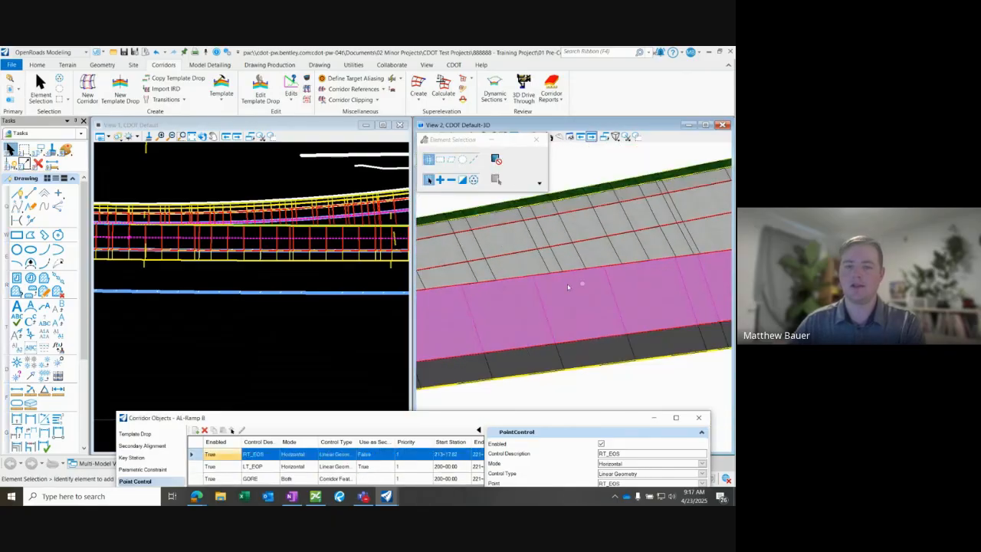
middle_drag(540, 294, 721, 294)
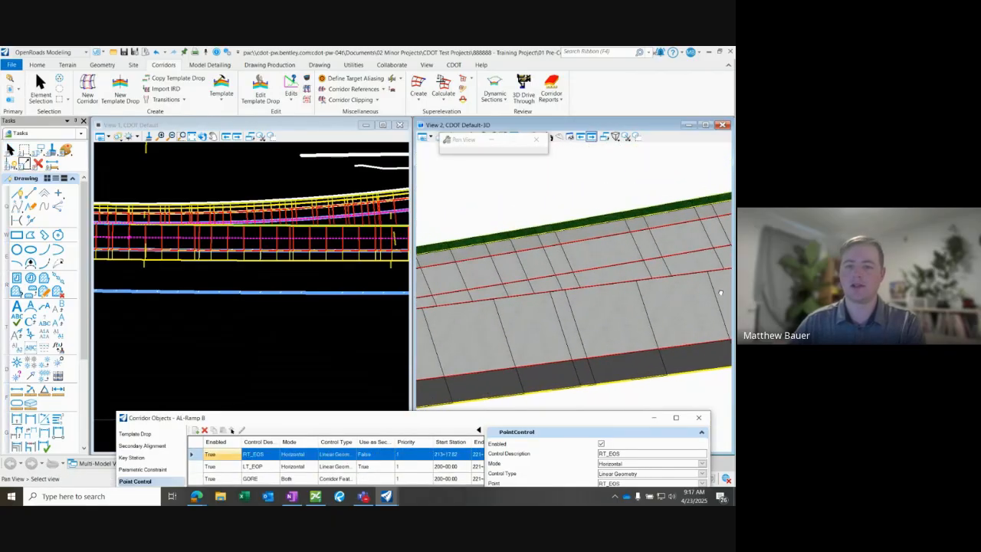
Step: Rotate the 3D model to examine the gore area between the ramp and mainline corridors up to the gore nose
middle_drag(498, 343, 587, 338)
scroll(616, 280, up, 4)
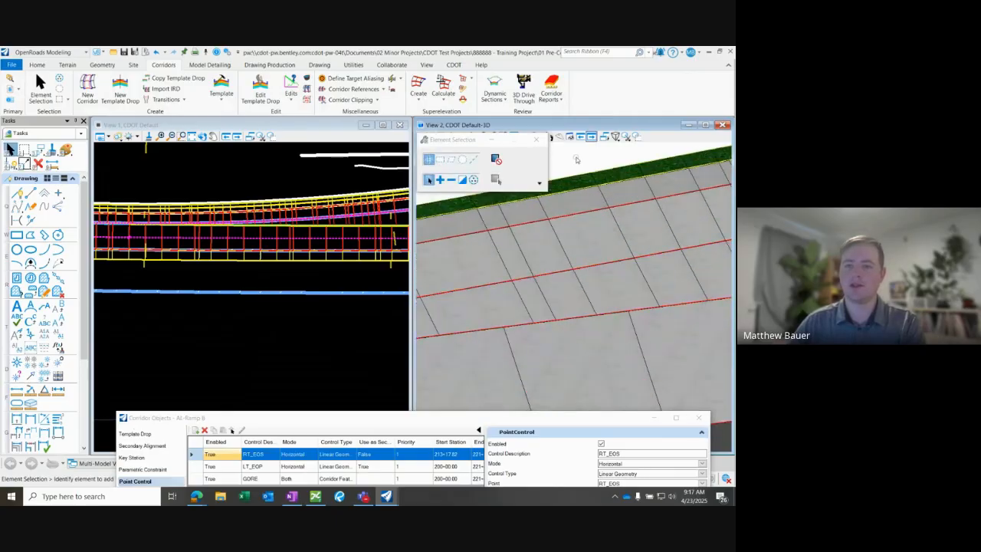
drag(470, 142, 339, 143)
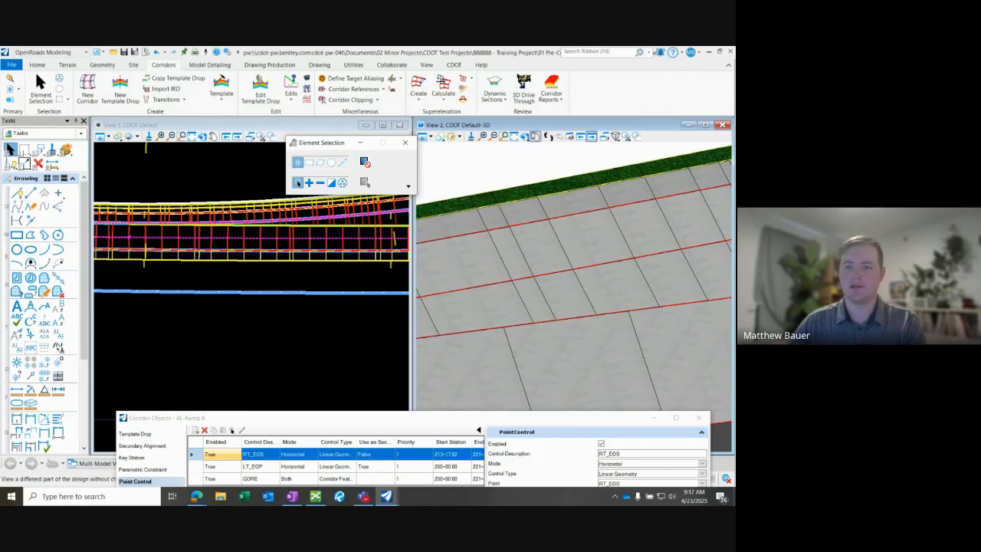
click(535, 136)
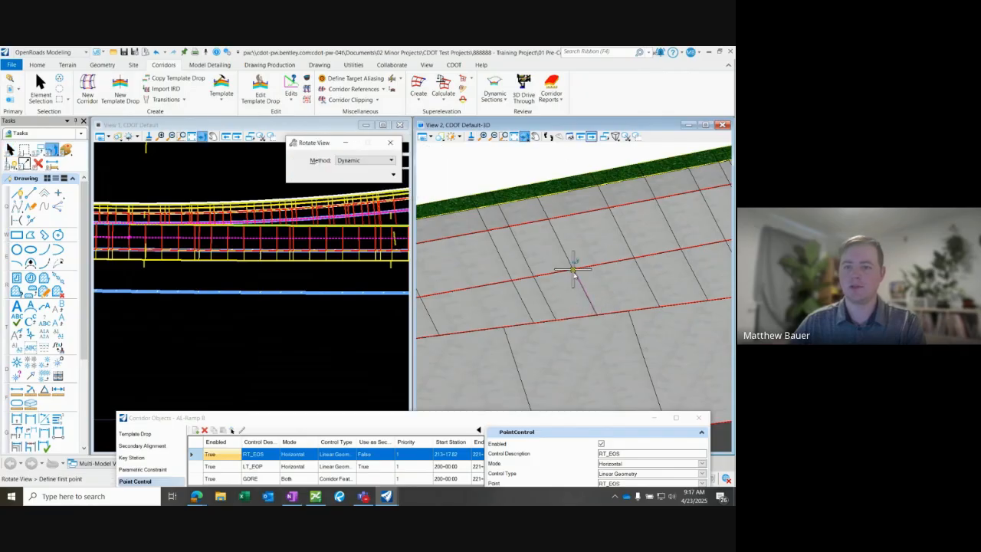
click(575, 270)
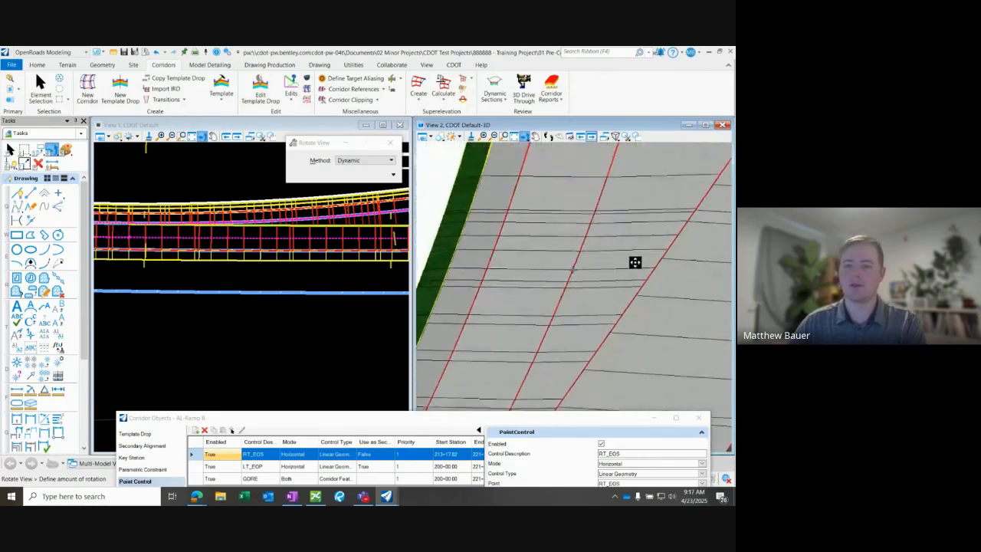
click(566, 299)
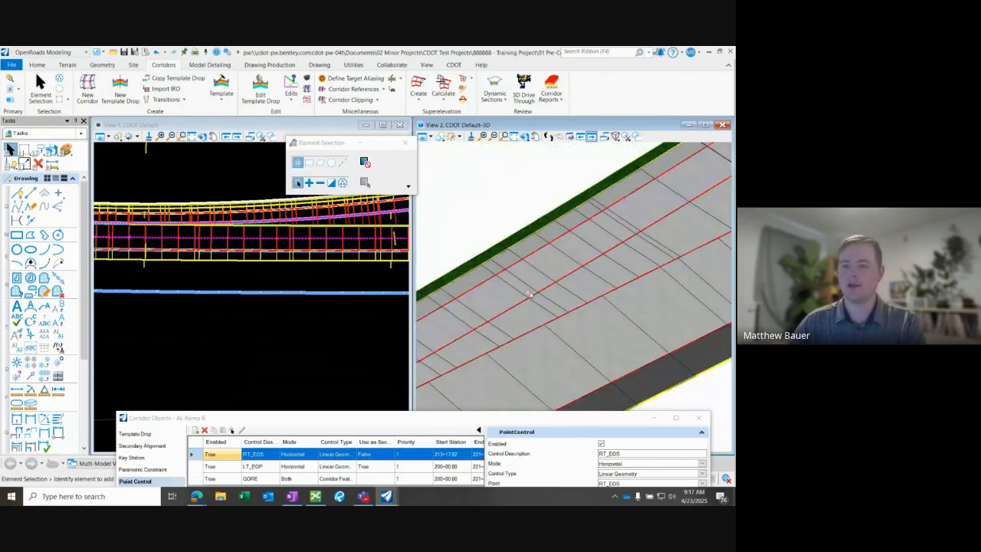
scroll(686, 222, up, 3)
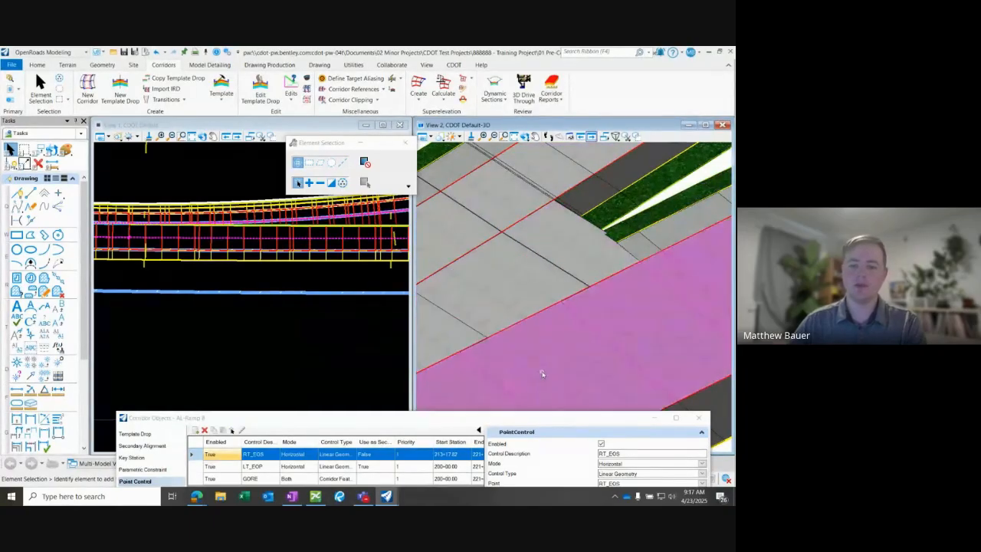
scroll(643, 218, down, 2)
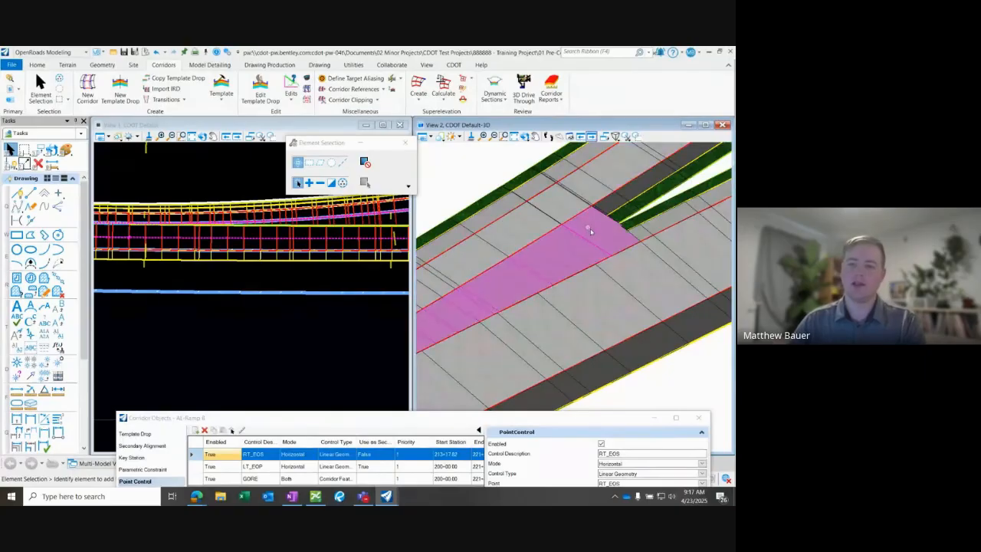
Step: Inspect the gore surface's tie along the mainline edge of pavement, and reposition the Corridor Objects window to show its complete point control settings
drag(495, 418, 483, 386)
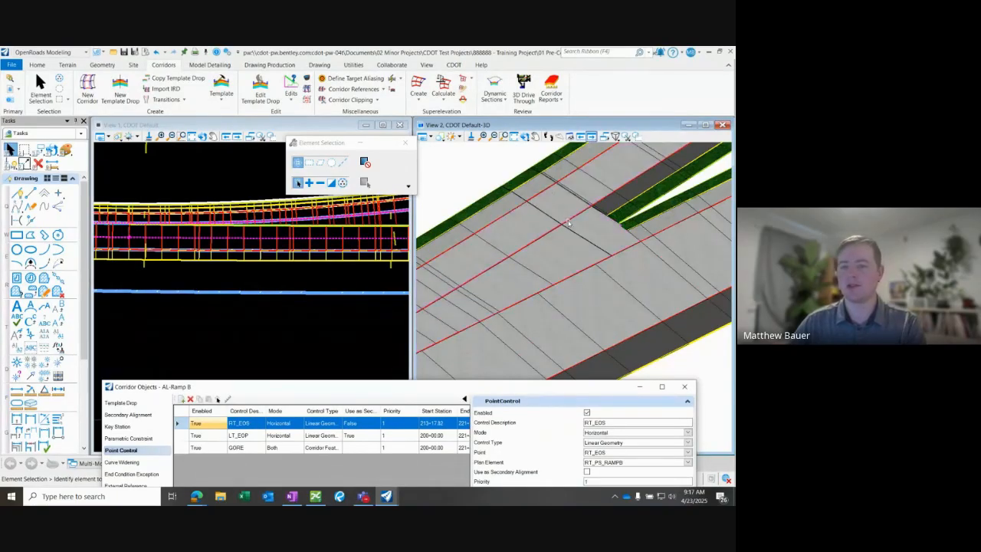
scroll(581, 246, up, 2)
scroll(603, 269, down, 2)
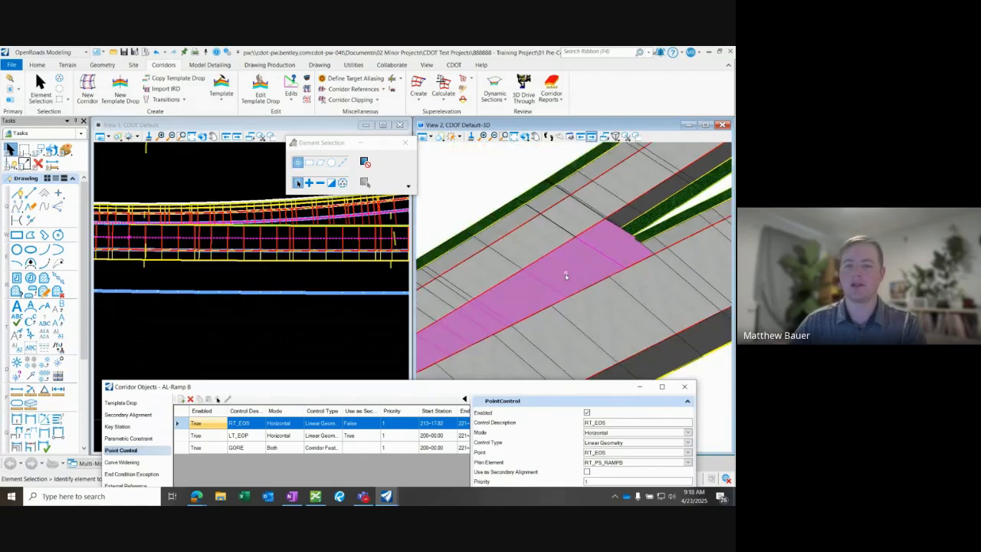
scroll(557, 278, up, 2)
mouse_move(513, 254)
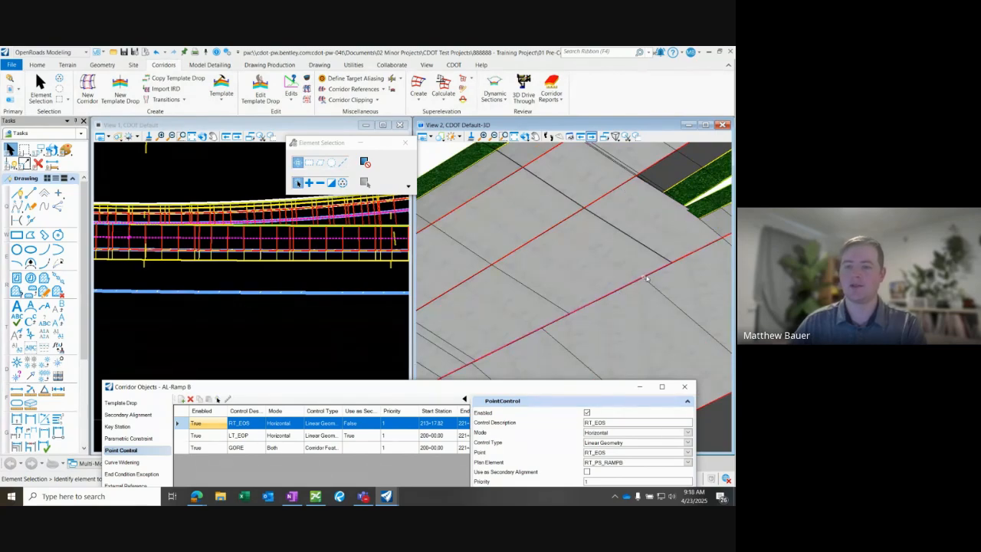
mouse_move(647, 279)
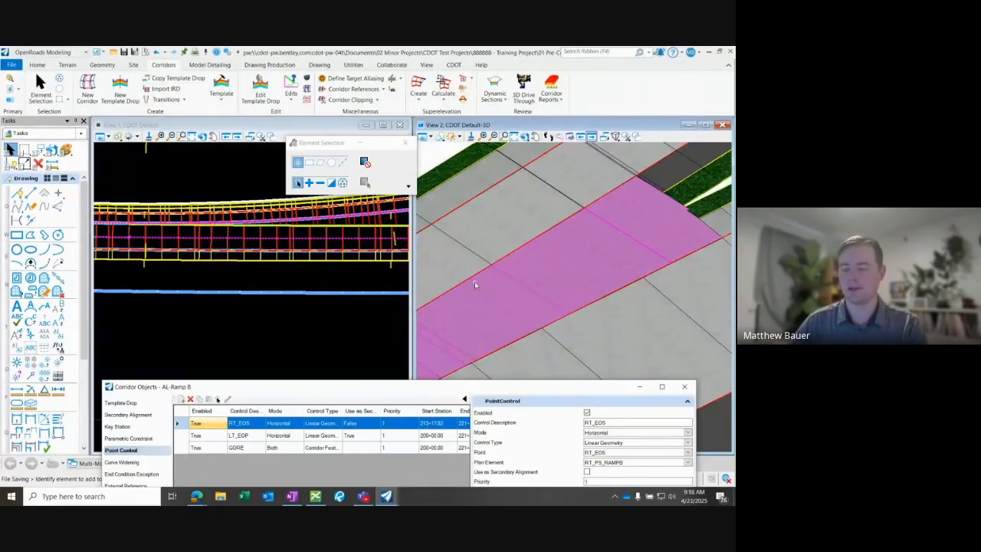
middle_drag(487, 284, 646, 239)
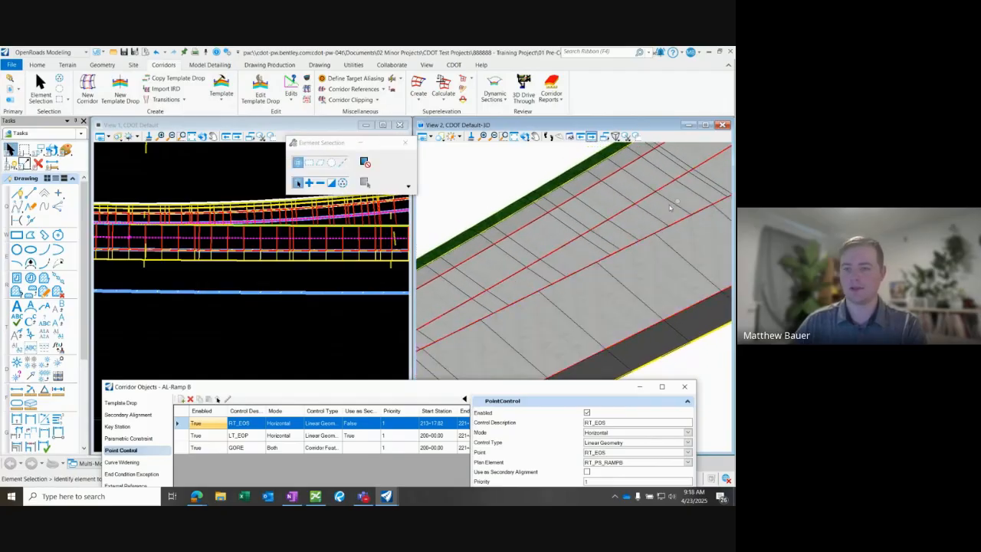
middle_drag(672, 209, 585, 261)
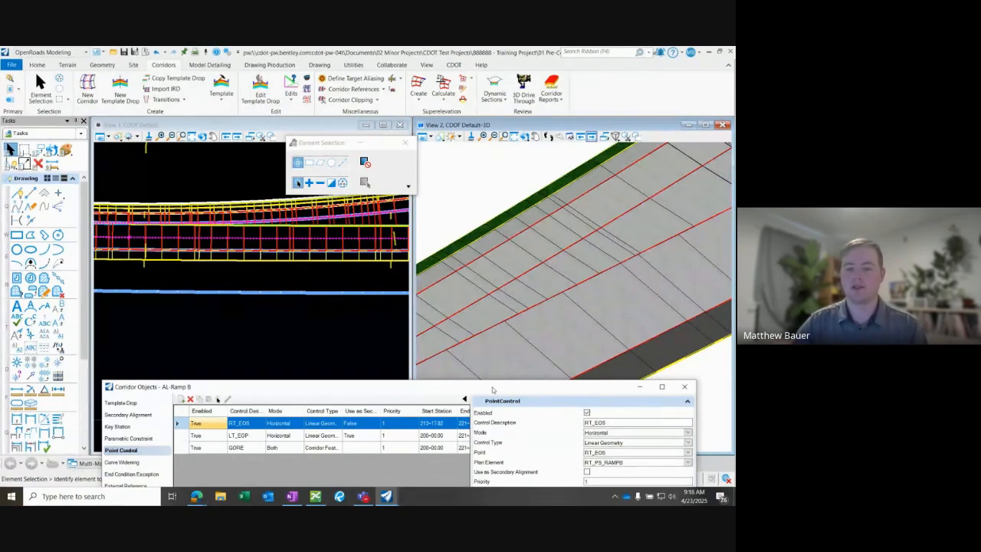
drag(493, 390, 474, 291)
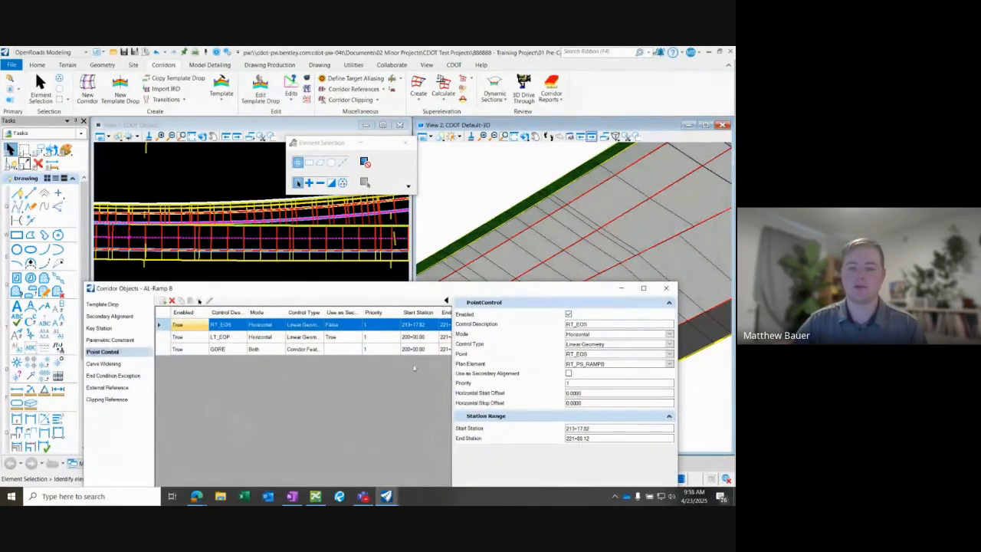